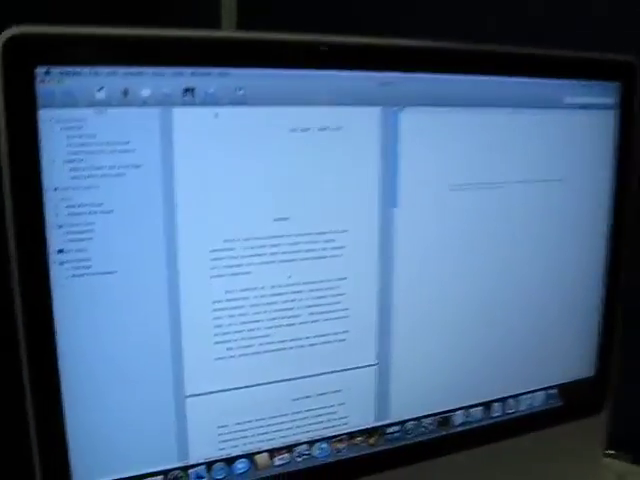
Show the corkboard view and start a new blank project beside an empty manuscript.
key(super+2)
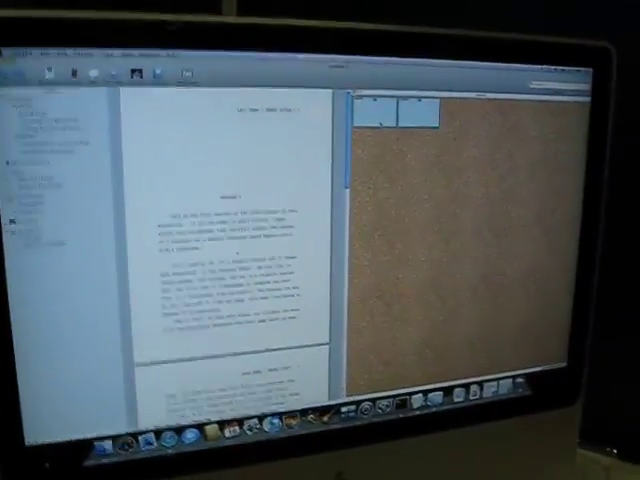
click(70, 190)
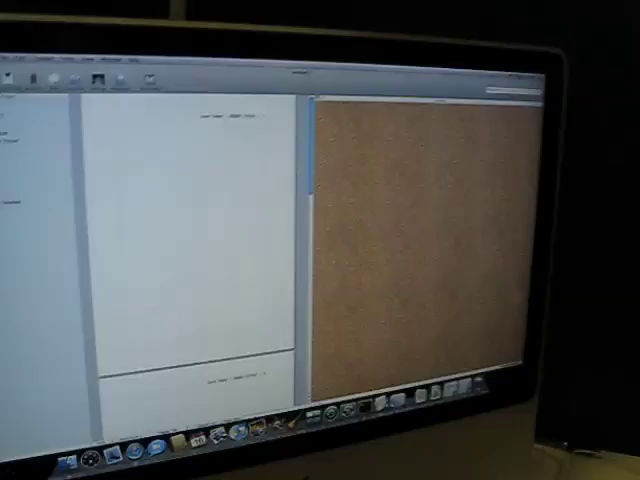
Bring in the chapter outline files from Finder as corkboard index cards.
key(super+Tab)
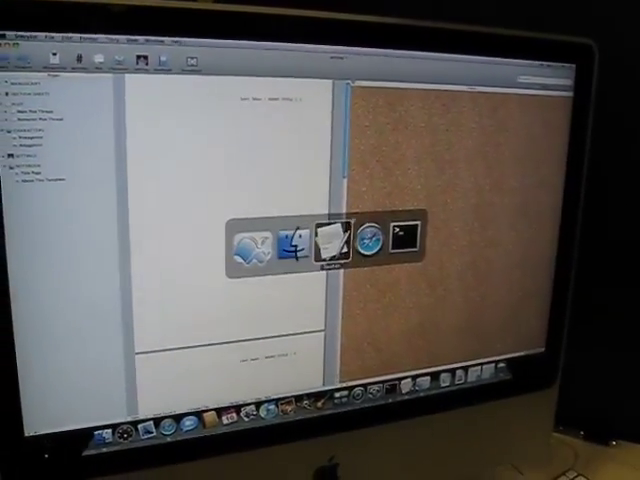
key(super+Tab)
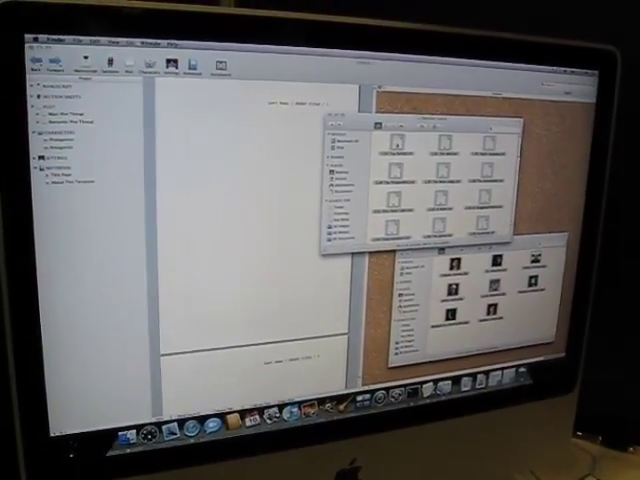
key(super+Tab)
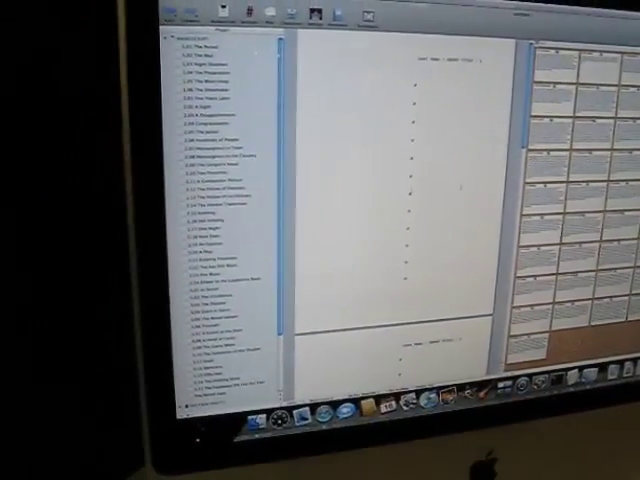
Switch to corkboard view to show the chapter index cards in two columns.
key(super+2)
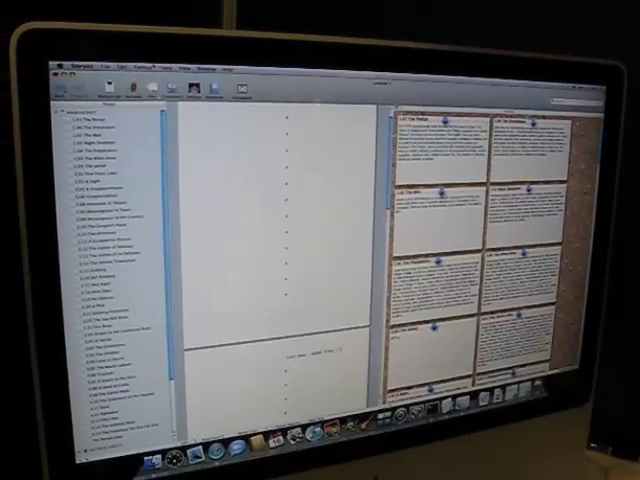
List section titles via the Format menu and open the 1.01 The Period page.
click(210, 76)
mouse_move(162, 98)
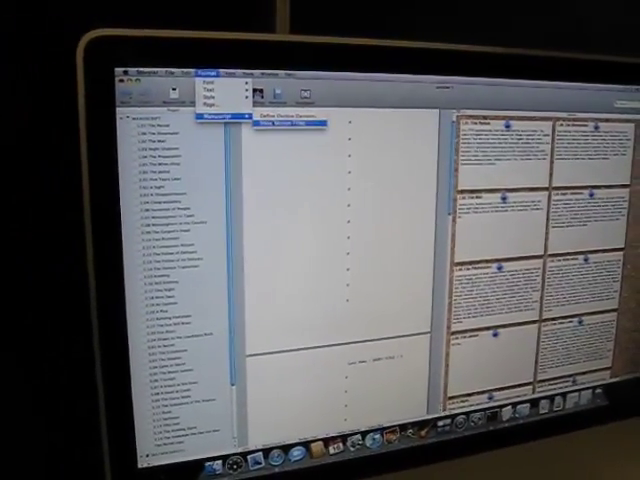
click(265, 120)
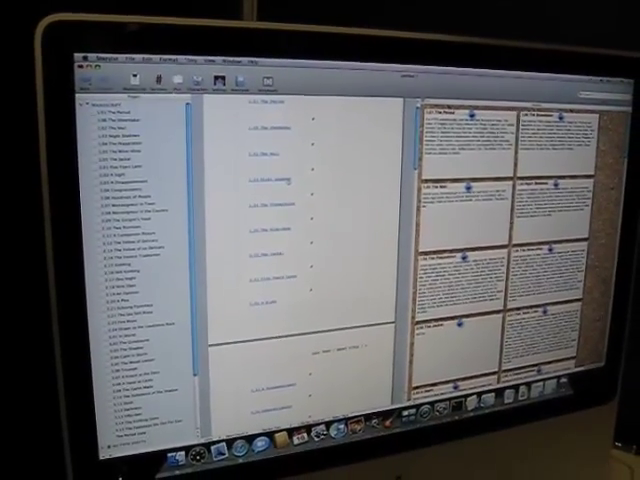
click(460, 120)
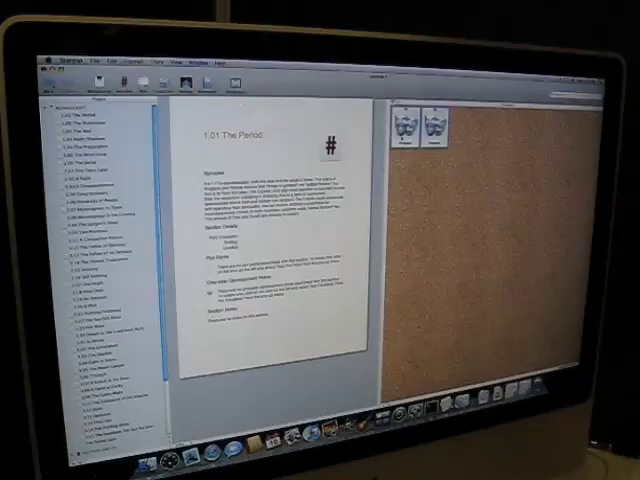
Bring in the eight character portrait photos from Finder as named storyboard cards.
key(super+Tab)
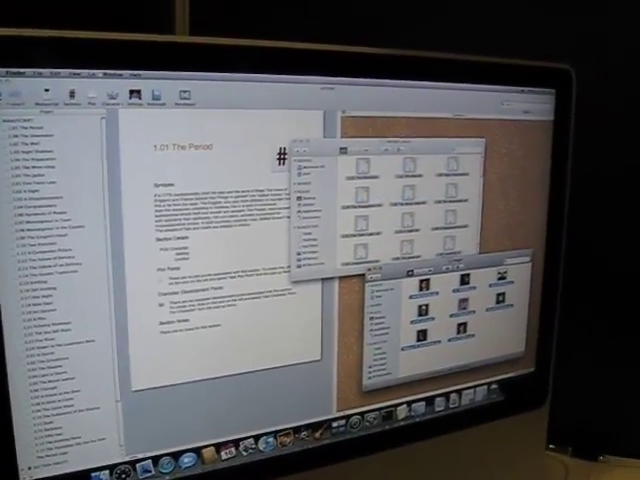
key(super+Tab)
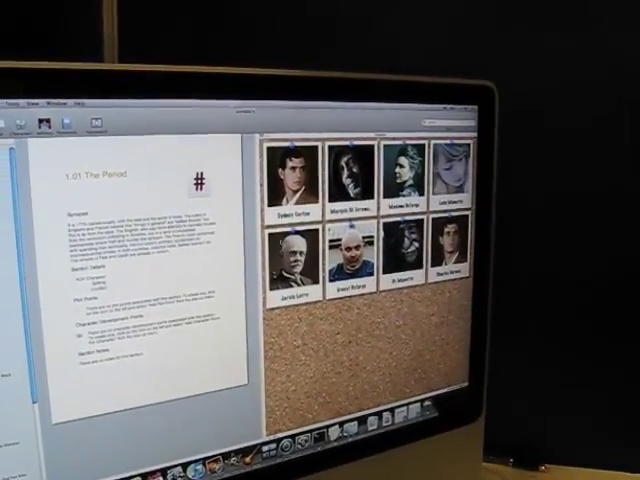
Select Sydney Carton, then Jarvis Lorry, and preview Lorry's portrait larger.
click(301, 175)
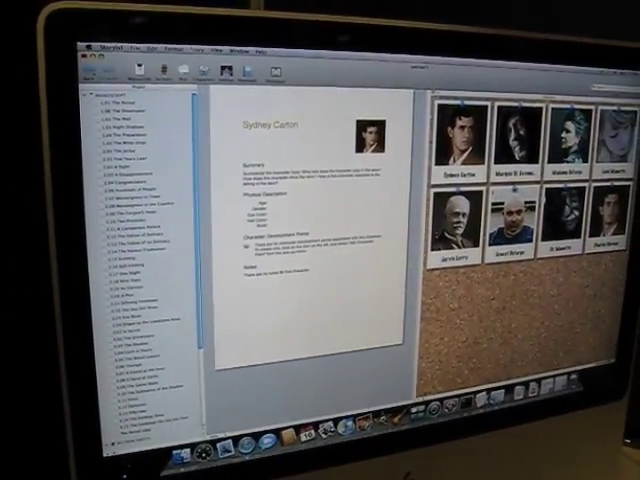
click(410, 228)
double_click(448, 228)
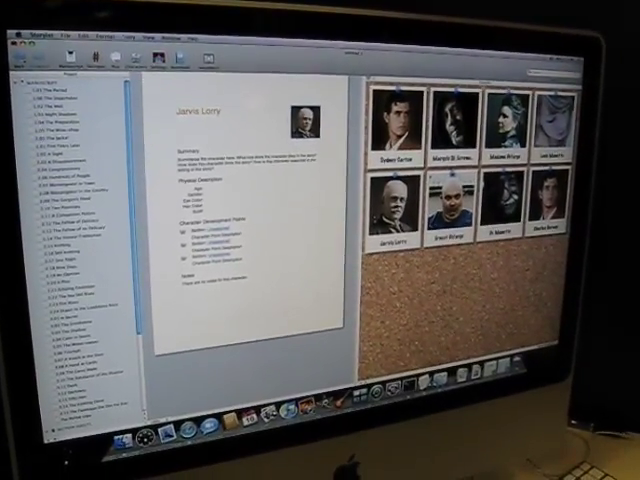
double_click(310, 135)
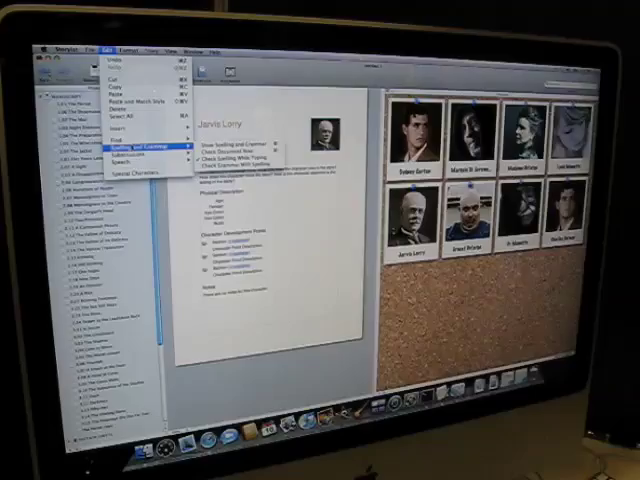
mouse_move(135, 156)
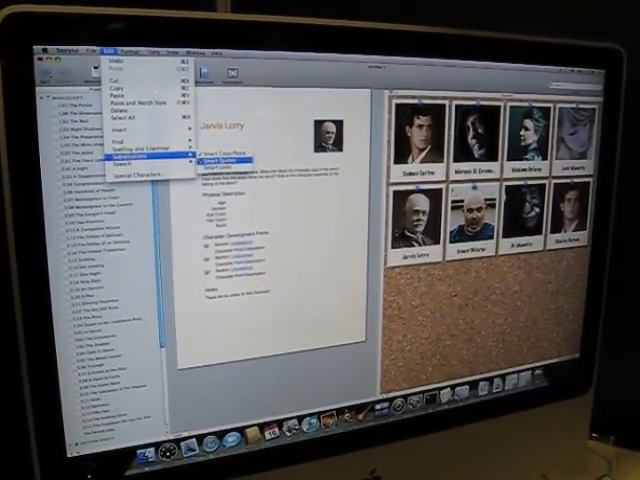
click(225, 161)
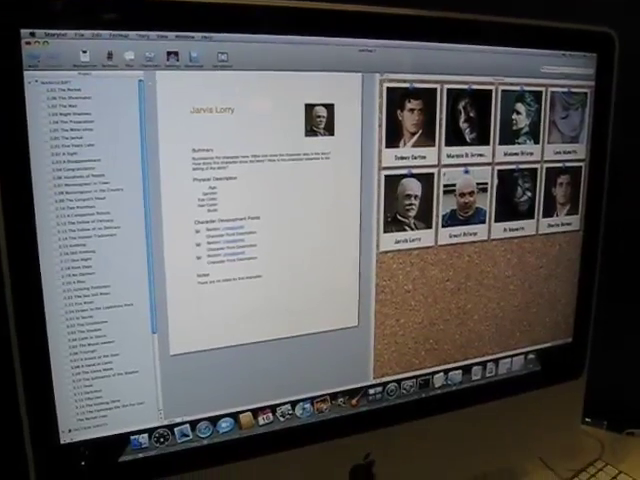